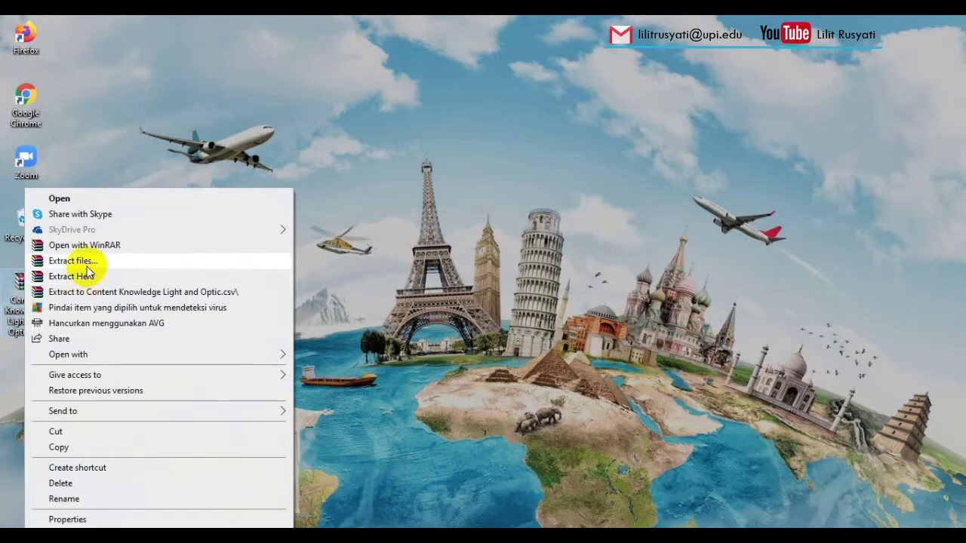
# Step: Extract the Content Knowledge Light and Optic.csv archive to its own desktop folder and open the extracted Content Knowledge_ Light and Optic file
pyautogui.click(87, 264)
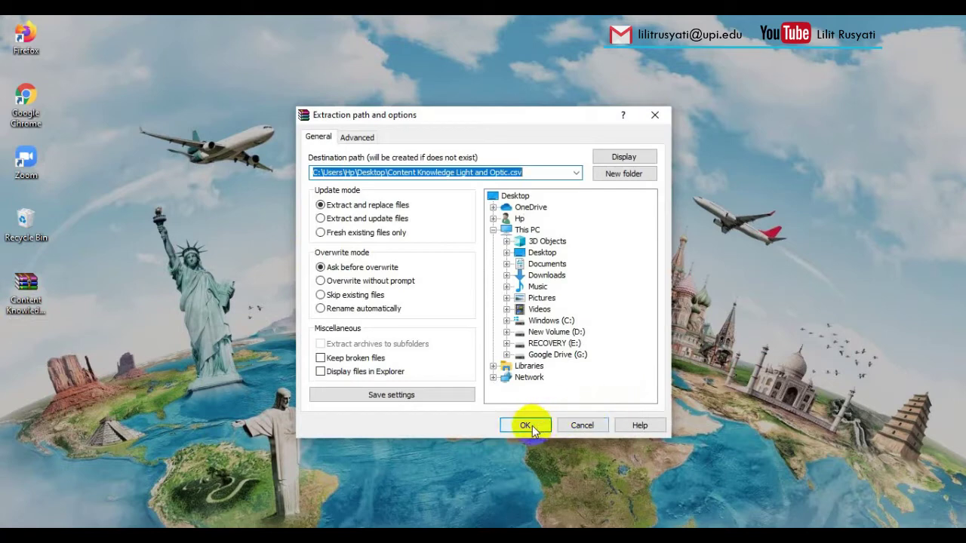
pyautogui.click(526, 425)
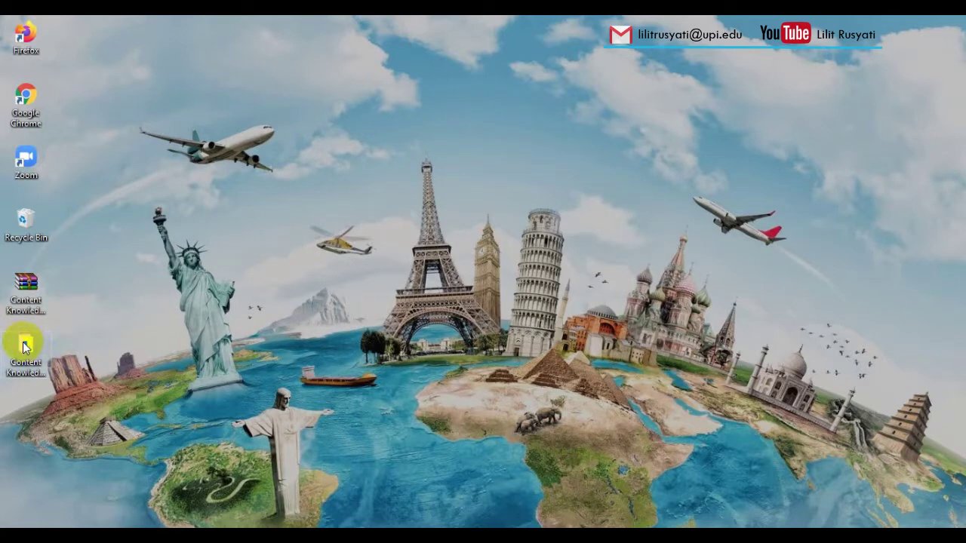
pyautogui.doubleClick(25, 347)
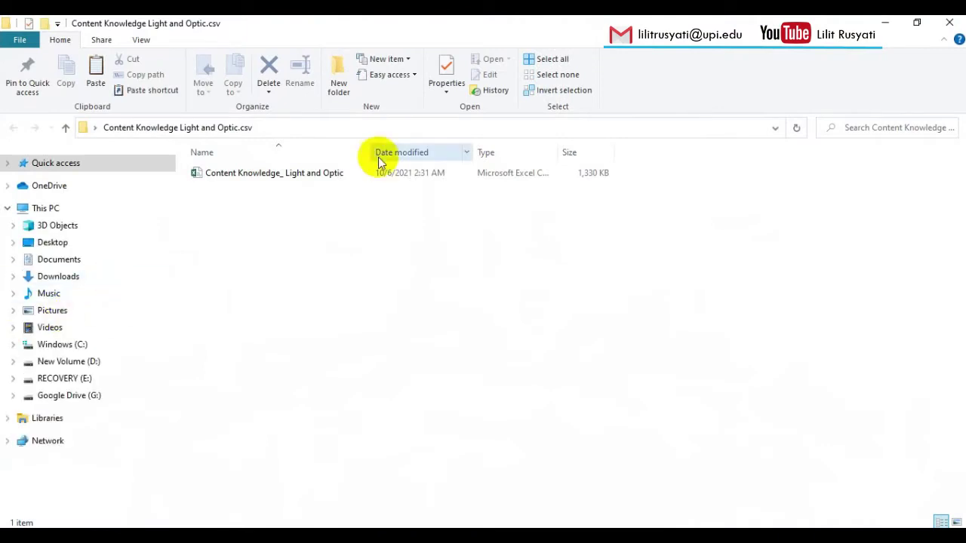
pyautogui.doubleClick(278, 174)
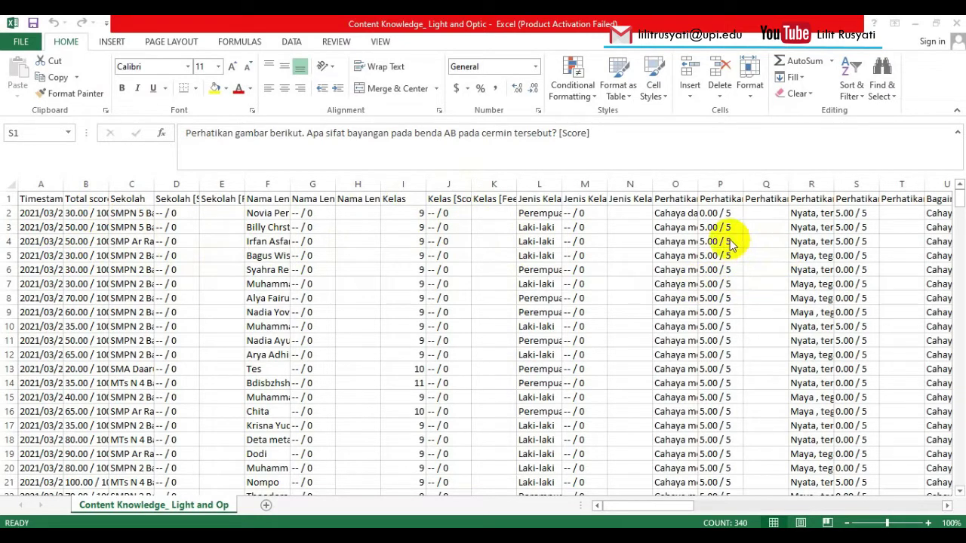
pyautogui.hotkey('ctrl', 'space')
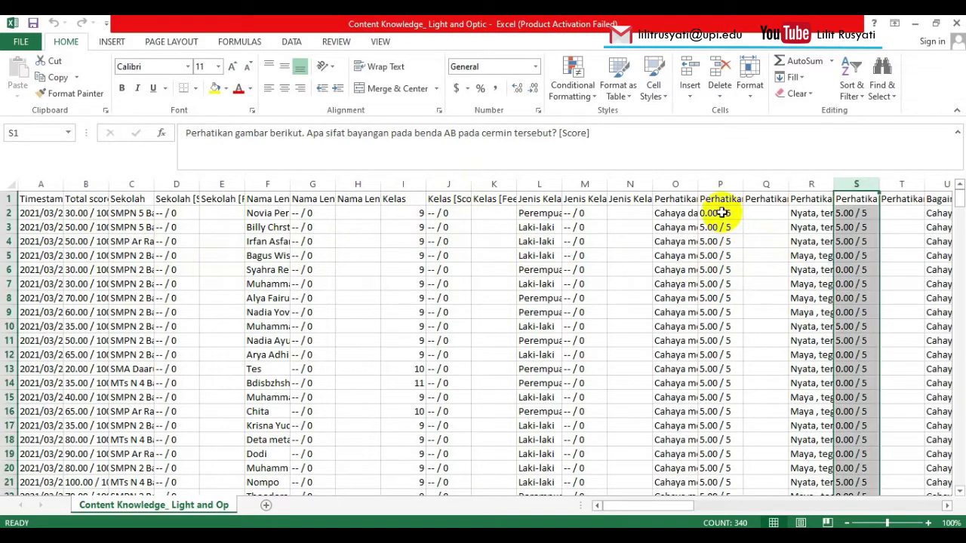
pyautogui.click(722, 213)
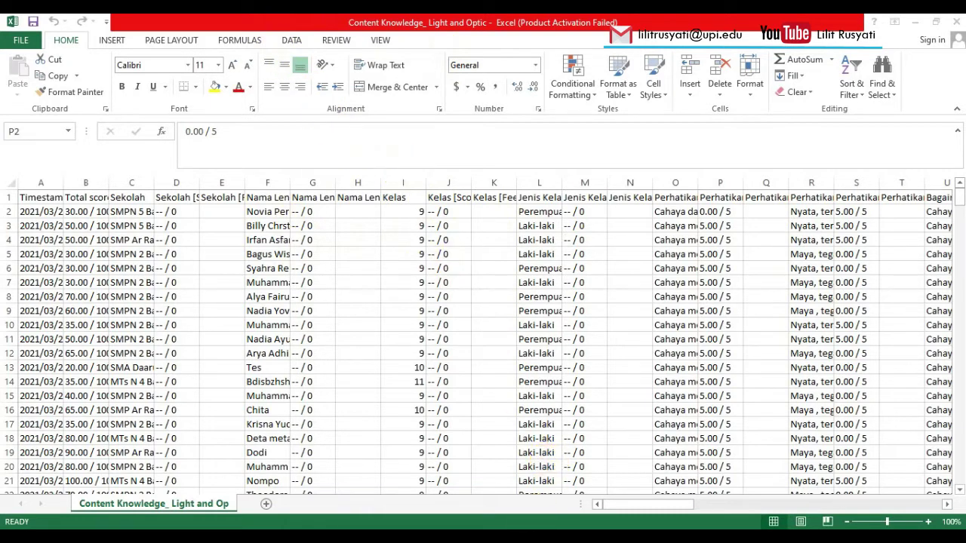
pyautogui.click(517, 487)
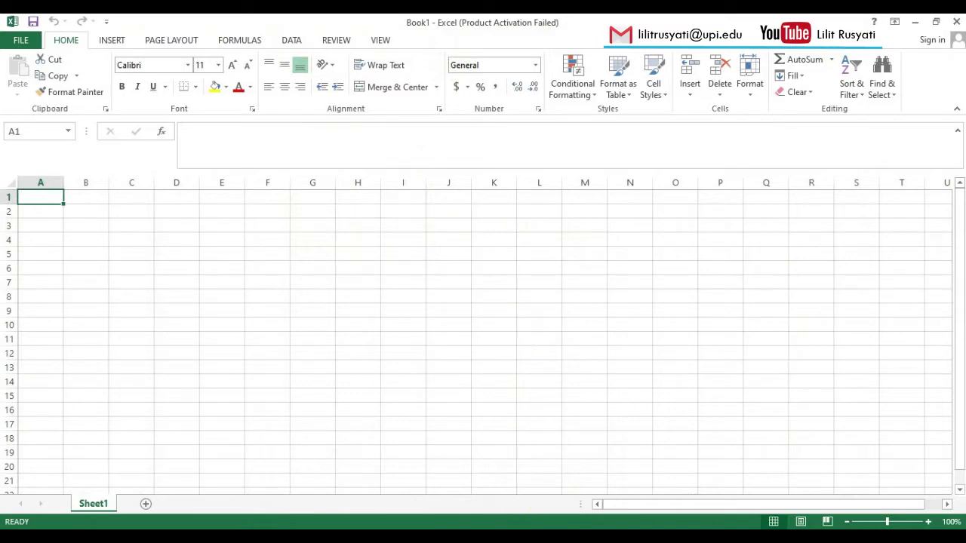
pyautogui.click(417, 495)
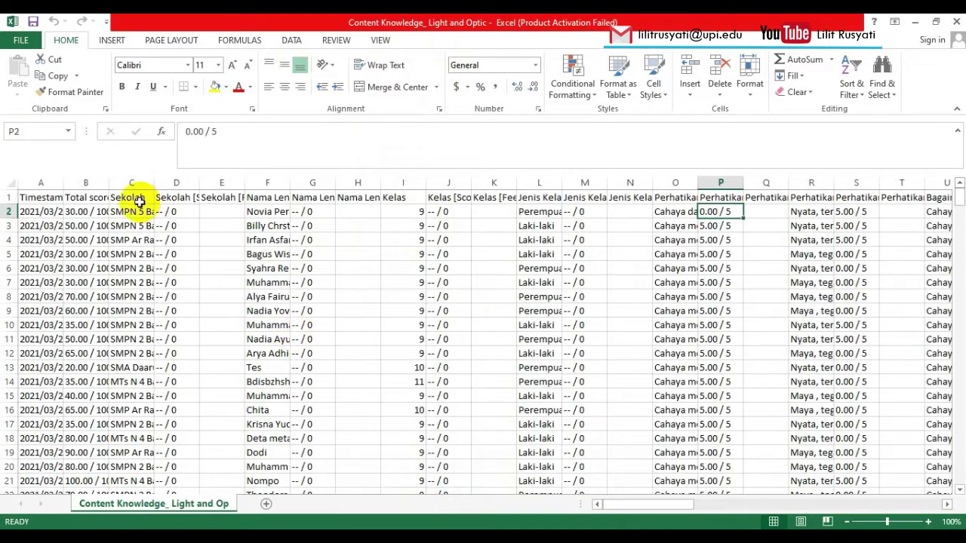
# Step: Copy the whole response table from cell A1 to its last cell and paste it into A1 of the blank Book1 workbook
pyautogui.click(47, 199)
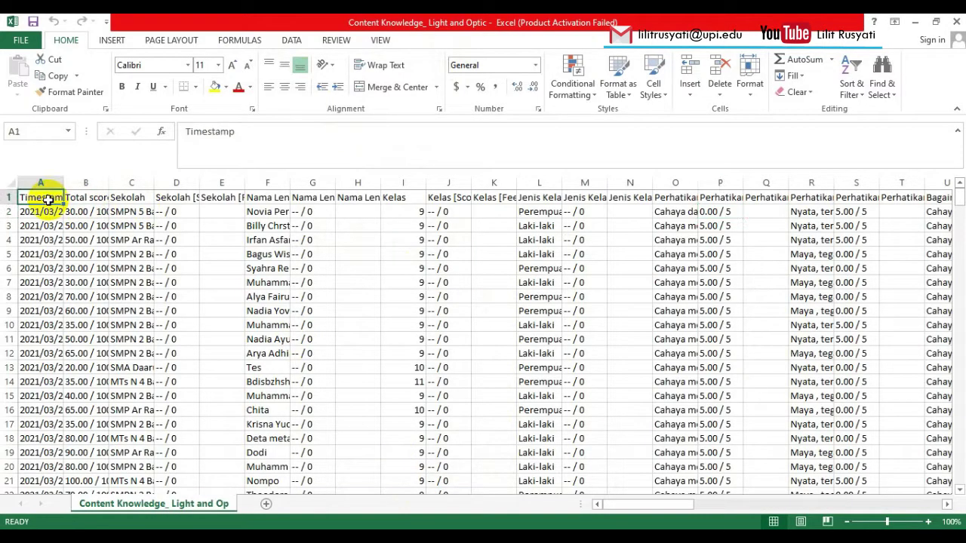
pyautogui.hotkey('ctrl', 'shift', 'End')
pyautogui.hotkey('ctrl', 'c')
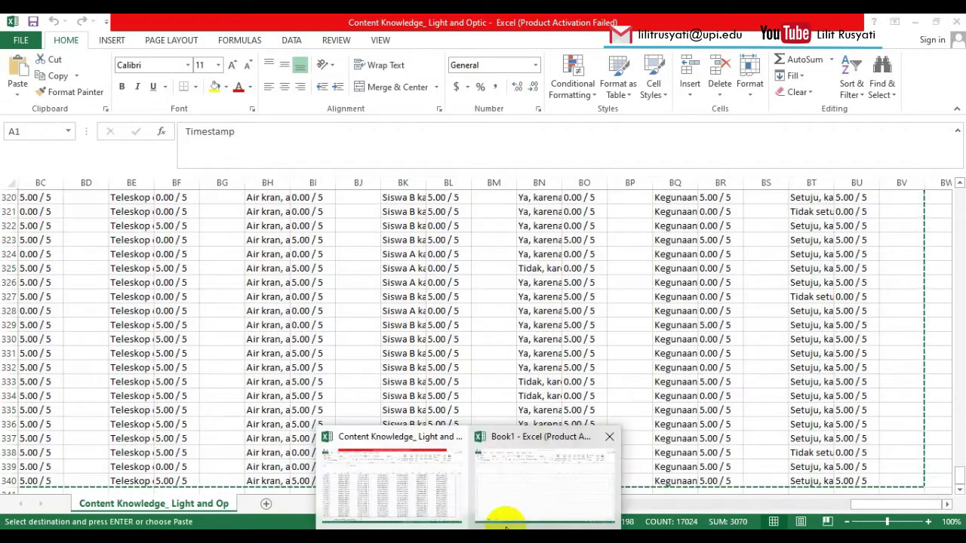
pyautogui.click(504, 516)
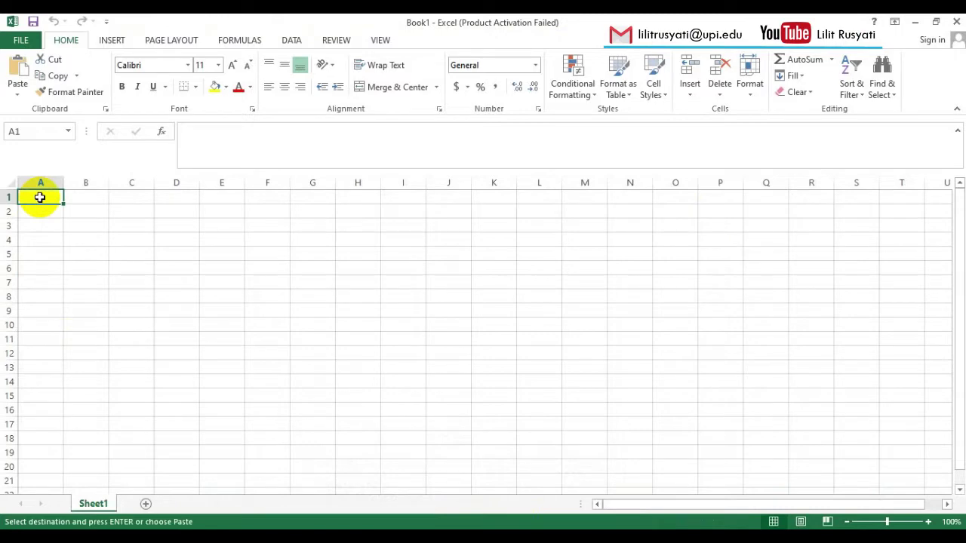
pyautogui.hotkey('ctrl', 'v')
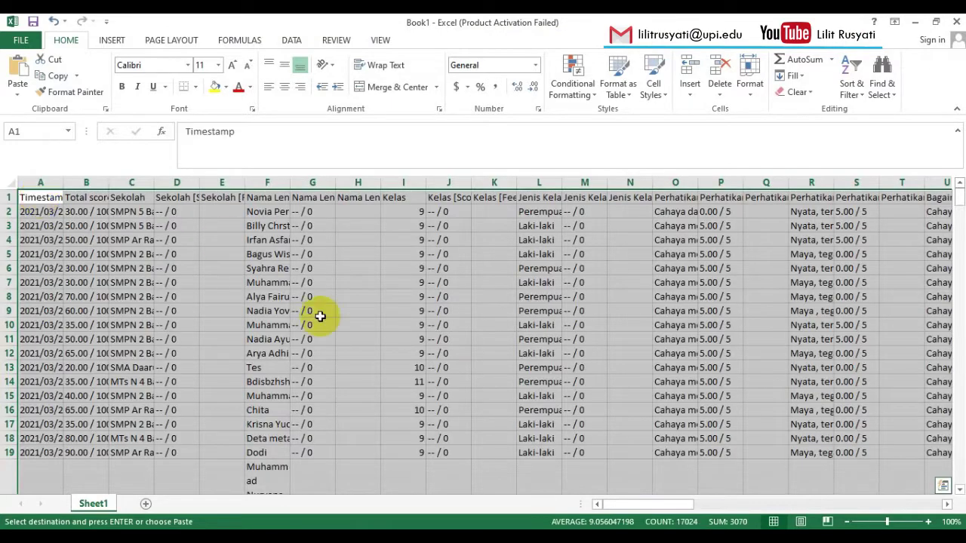
pyautogui.click(326, 351)
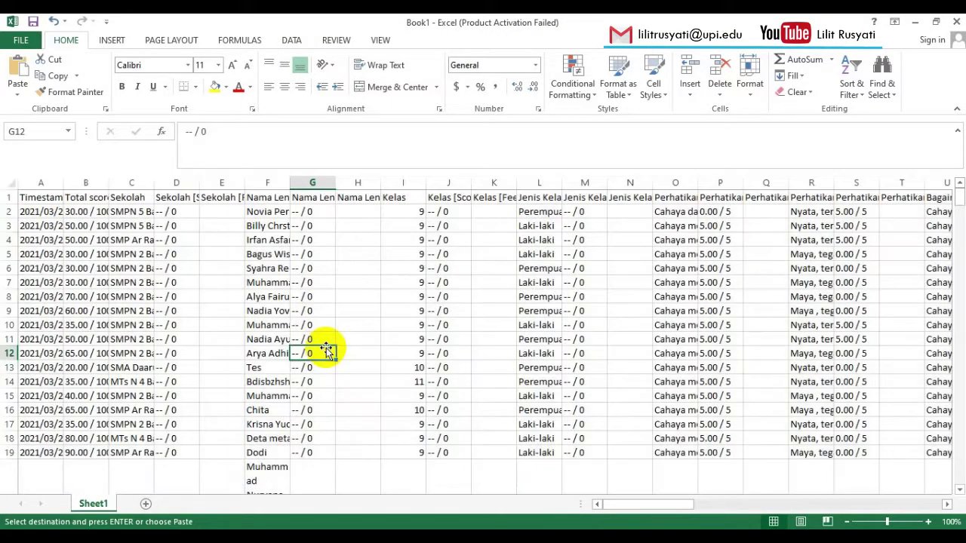
# Step: Select columns A through N of the pasted data, from Timestamp to the last Jenis Kelamin column
pyautogui.click(43, 187)
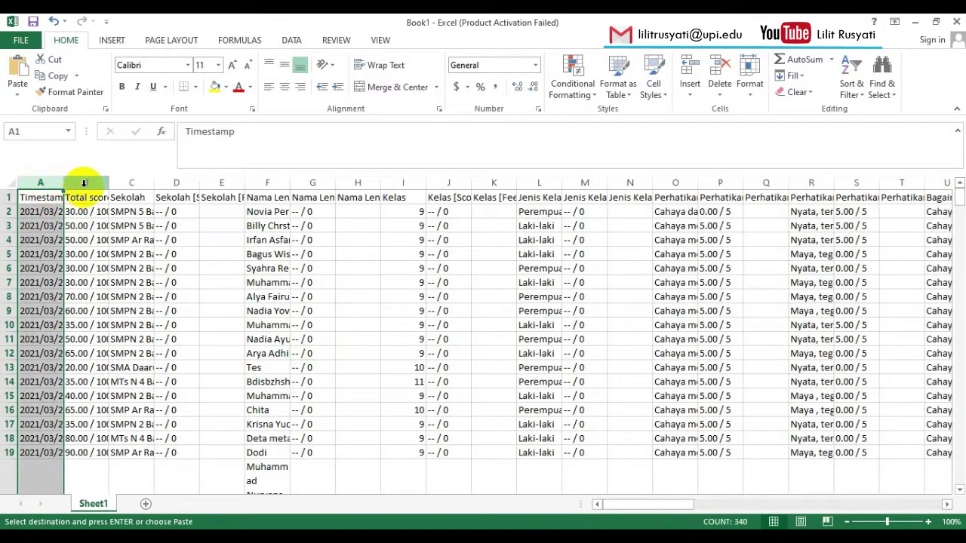
pyautogui.keyDown('ctrl'); pyautogui.click(85, 182); pyautogui.keyUp('ctrl')
pyautogui.keyDown('ctrl'); pyautogui.click(129, 183); pyautogui.keyUp('ctrl')
pyautogui.keyDown('ctrl'); pyautogui.click(172, 183); pyautogui.keyUp('ctrl')
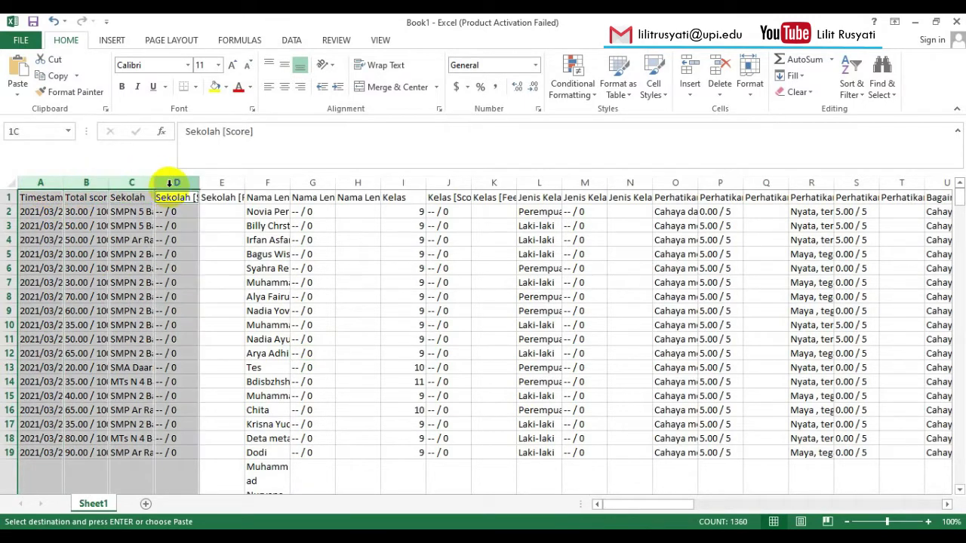
pyautogui.keyDown('ctrl'); pyautogui.click(214, 183); pyautogui.keyUp('ctrl')
pyautogui.keyDown('ctrl'); pyautogui.click(267, 183); pyautogui.keyUp('ctrl')
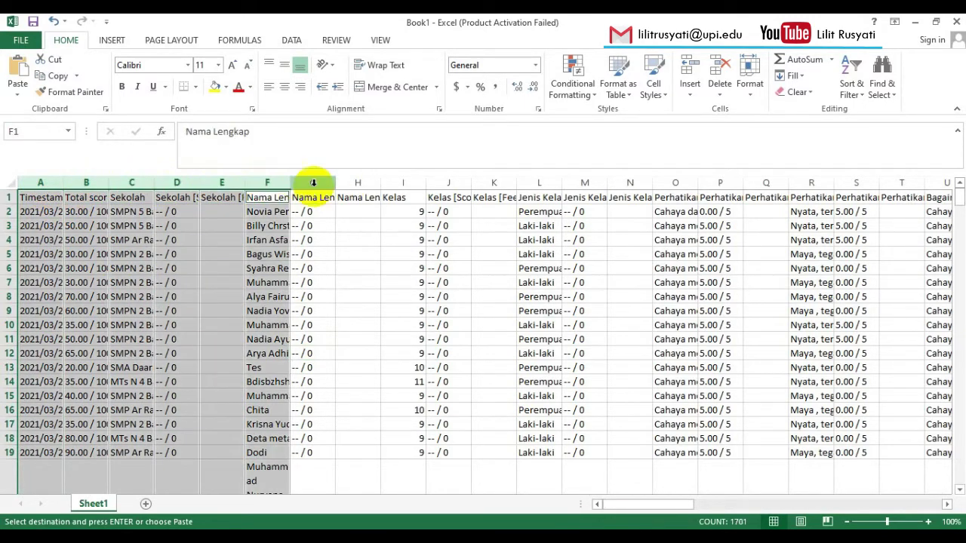
pyautogui.keyDown('ctrl'); pyautogui.click(313, 183); pyautogui.keyUp('ctrl')
pyautogui.keyDown('ctrl'); pyautogui.click(356, 183); pyautogui.keyUp('ctrl')
pyautogui.keyDown('ctrl'); pyautogui.click(401, 183); pyautogui.keyUp('ctrl')
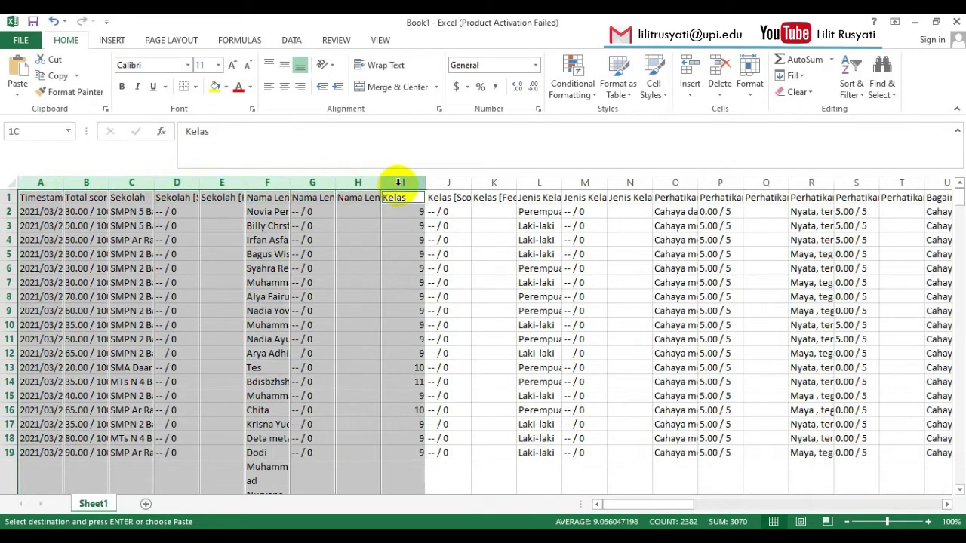
pyautogui.keyDown('ctrl'); pyautogui.click(446, 183); pyautogui.keyUp('ctrl')
pyautogui.keyDown('ctrl'); pyautogui.click(492, 183); pyautogui.keyUp('ctrl')
pyautogui.keyDown('ctrl'); pyautogui.click(539, 183); pyautogui.keyUp('ctrl')
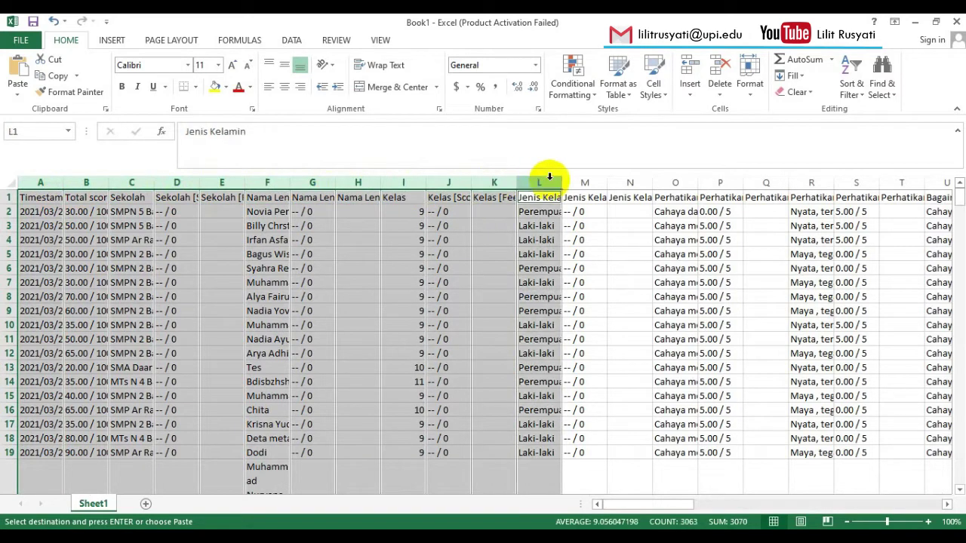
pyautogui.keyDown('ctrl'); pyautogui.click(586, 181); pyautogui.keyUp('ctrl')
pyautogui.keyDown('ctrl'); pyautogui.click(626, 183); pyautogui.keyUp('ctrl')
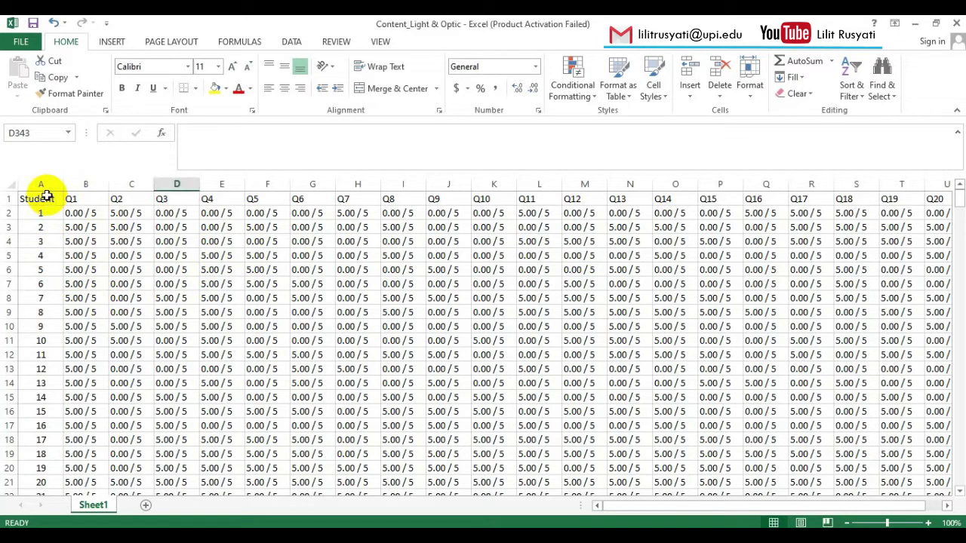
# Step: Examine the Content_Light & Optic sheet: the Student column, the question headers Q1 to Q20, and the student rows down to the end
pyautogui.click(45, 198)
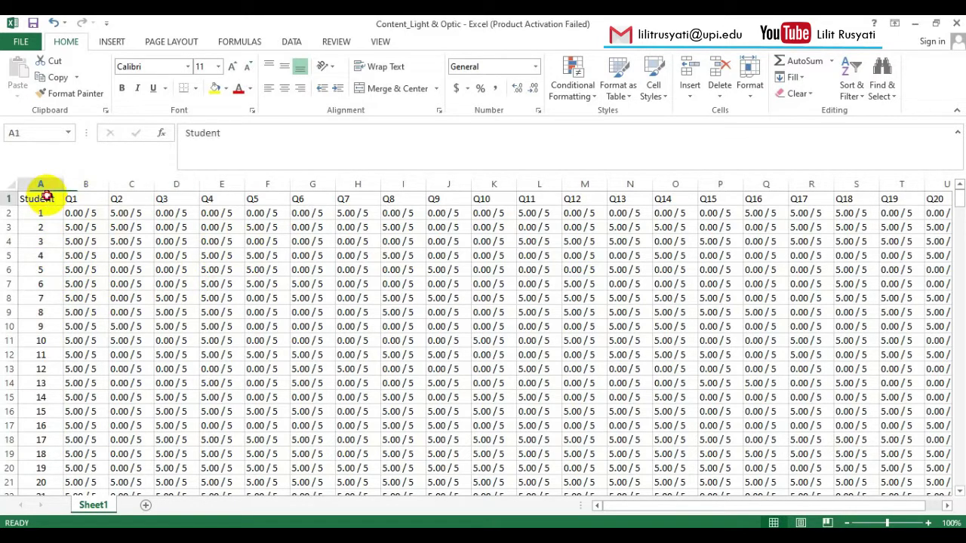
pyautogui.click(89, 199)
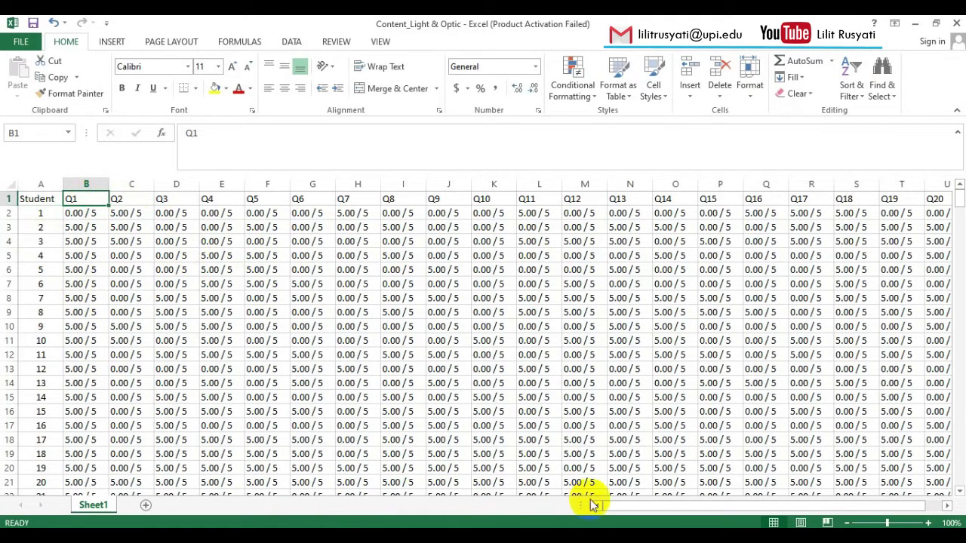
pyautogui.moveTo(599, 506); pyautogui.dragTo(699, 510)
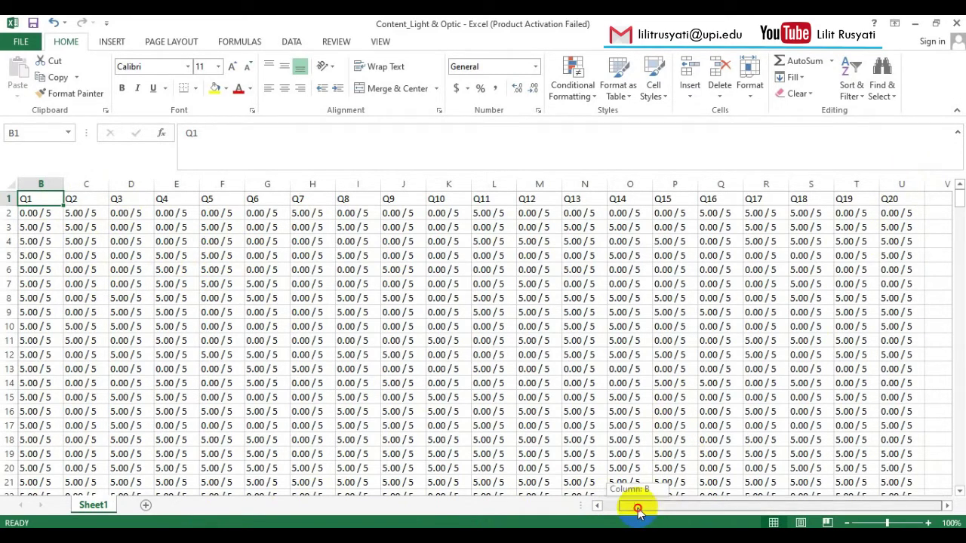
pyautogui.moveTo(625, 507); pyautogui.dragTo(614, 506)
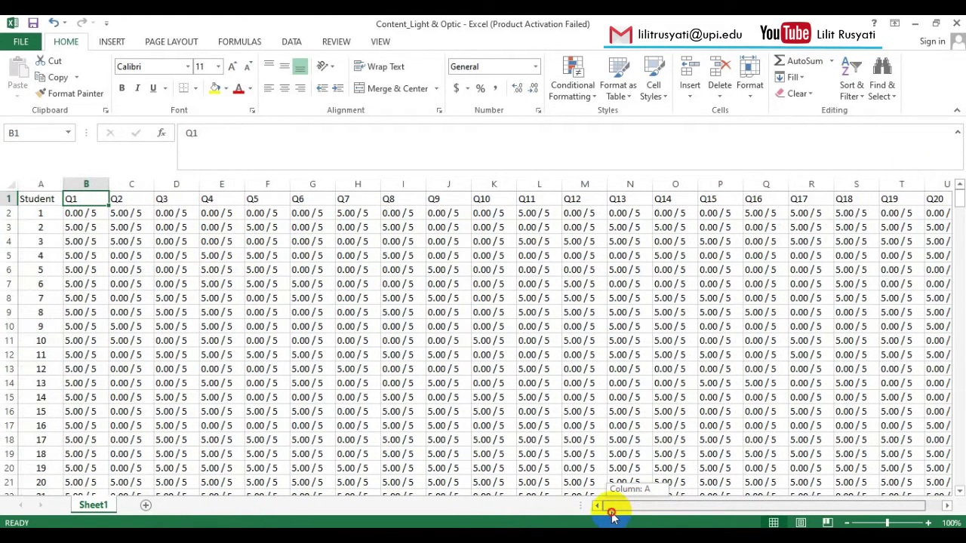
pyautogui.click(41, 212)
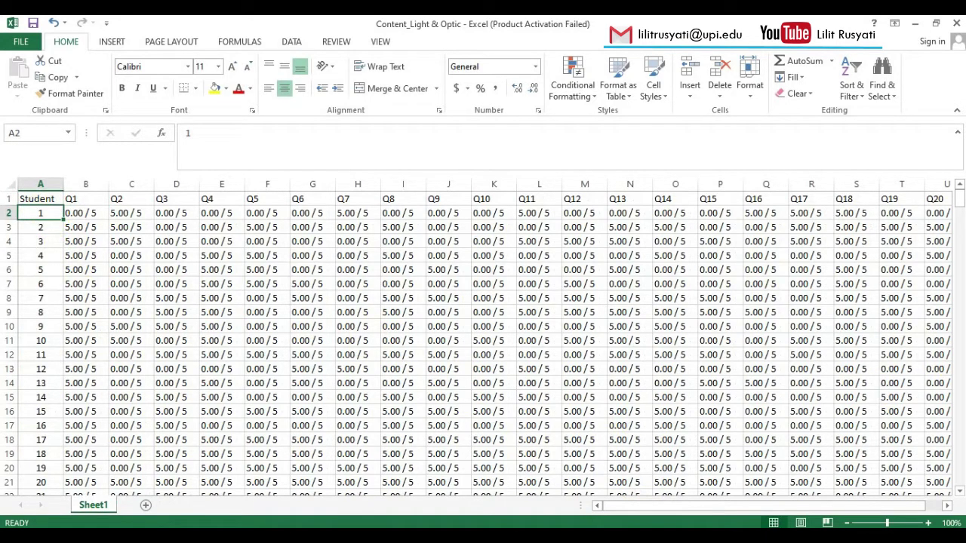
pyautogui.moveTo(959, 197); pyautogui.dragTo(958, 484)
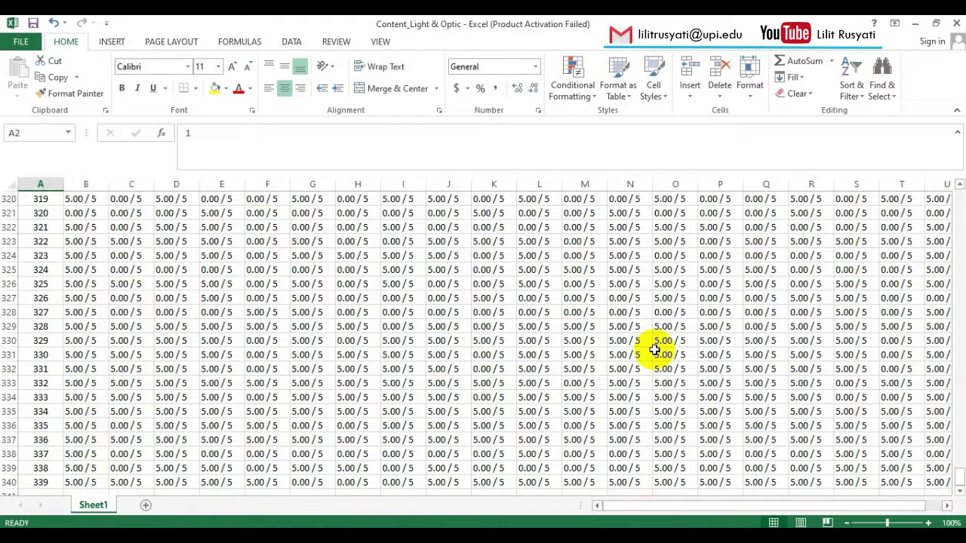
pyautogui.scroll(20, 655, 350)
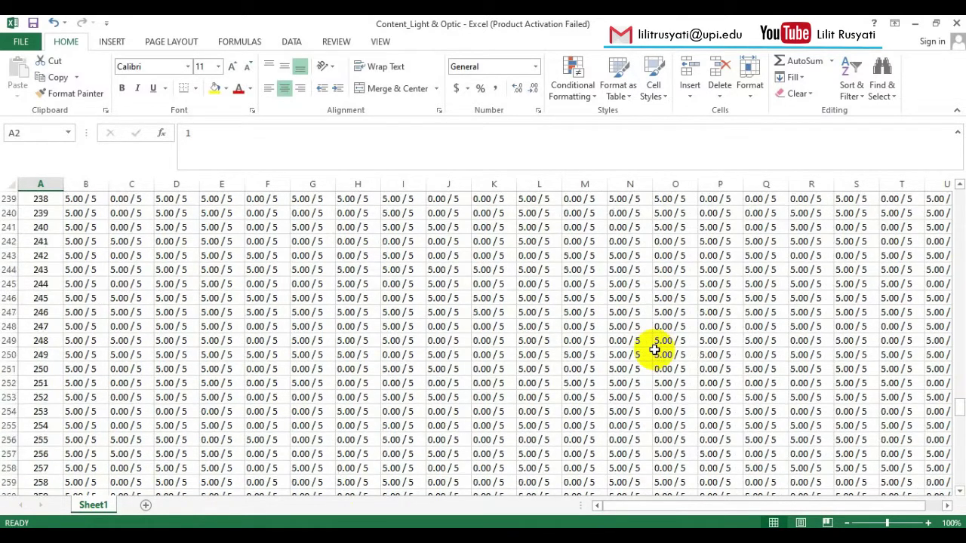
pyautogui.scroll(12, 654, 350)
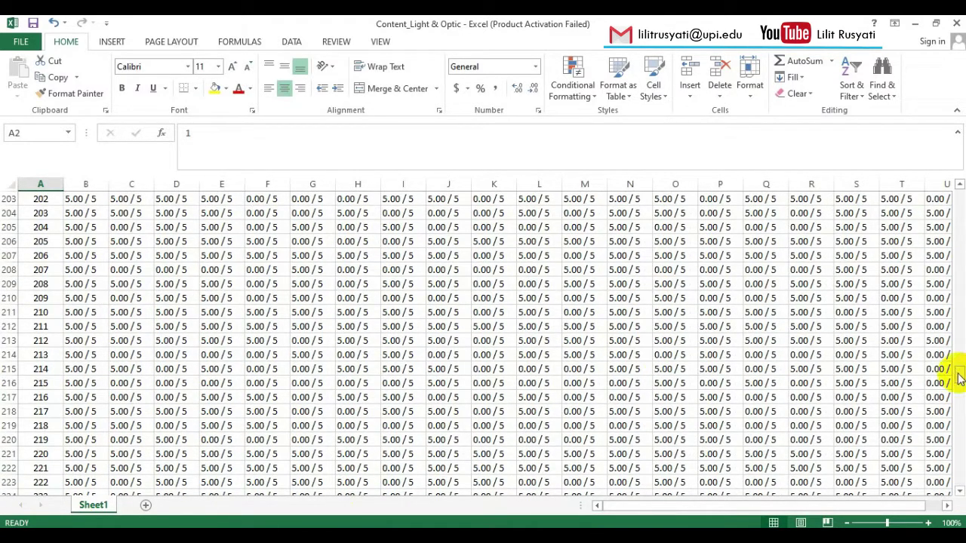
pyautogui.moveTo(959, 374); pyautogui.dragTo(960, 195)
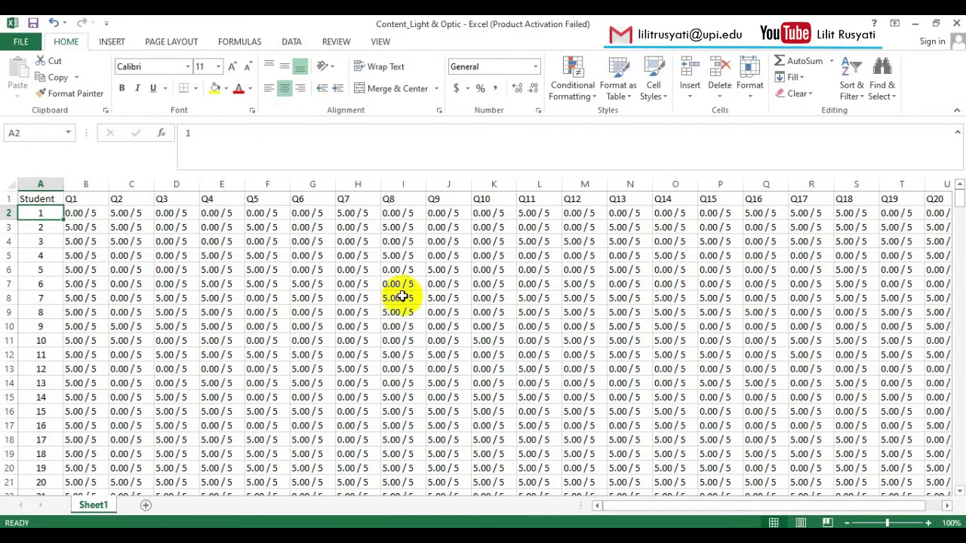
# Step: Replace every "0.00 / 5" score in the sheet with 0
pyautogui.hotkey('ctrl', 'f')
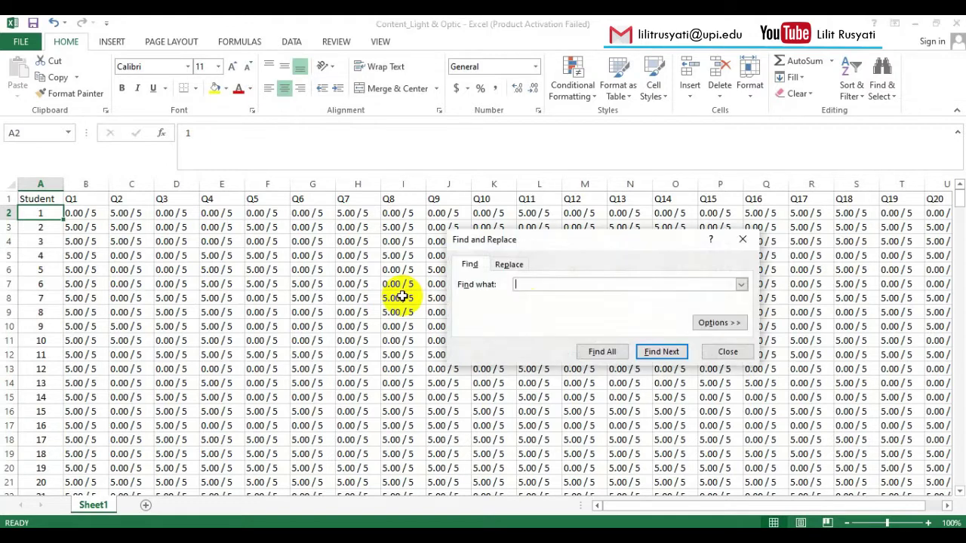
pyautogui.click(504, 266)
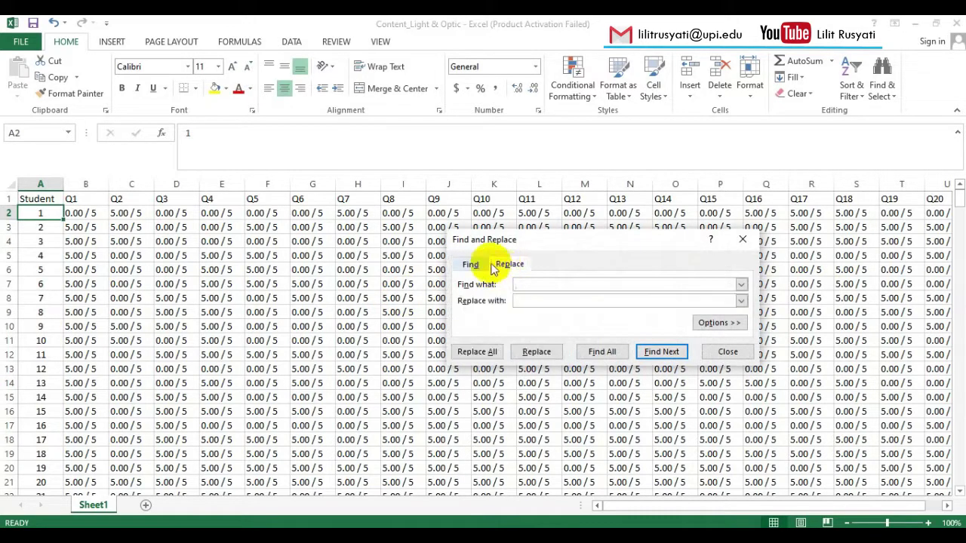
pyautogui.click(92, 213)
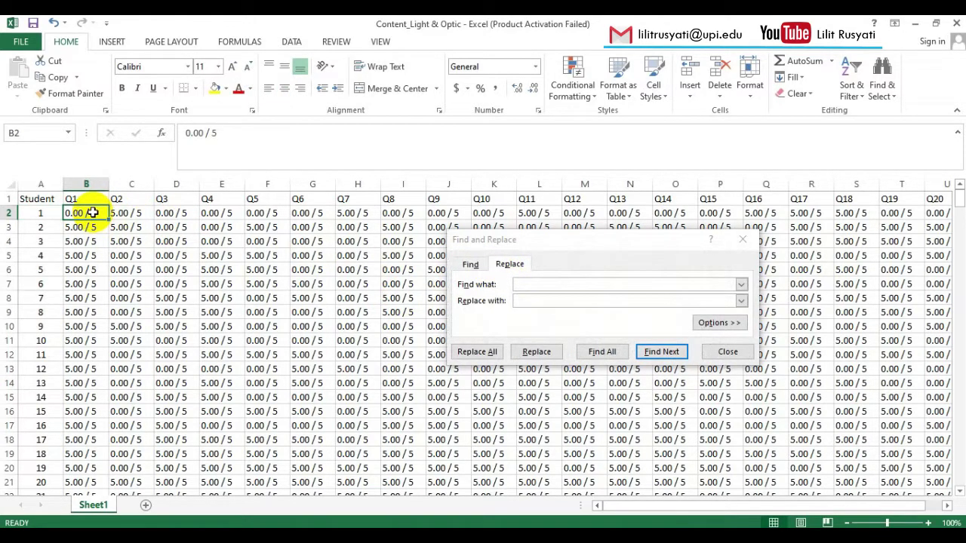
pyautogui.hotkey('ctrl', 'c')
pyautogui.click(544, 284)
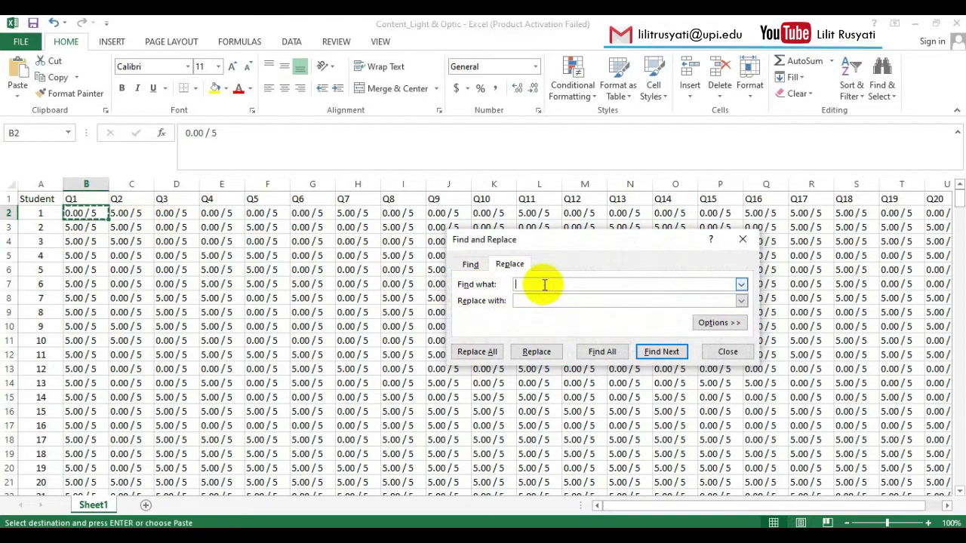
pyautogui.hotkey('ctrl', 'v')
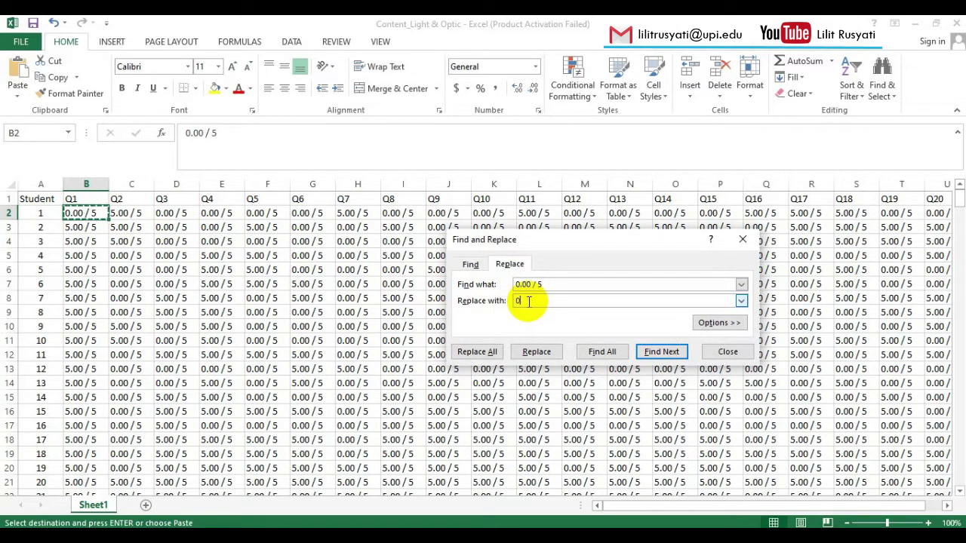
pyautogui.click(477, 351)
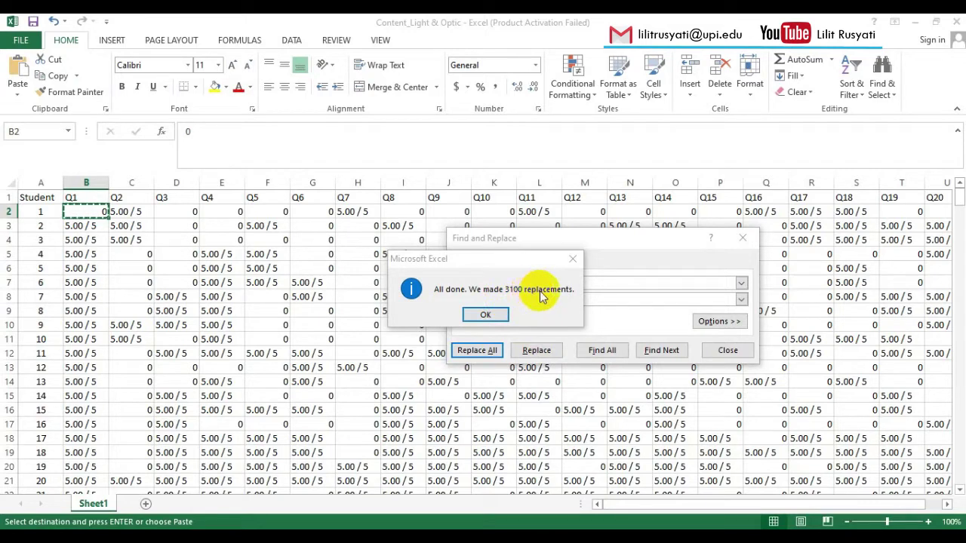
pyautogui.click(486, 315)
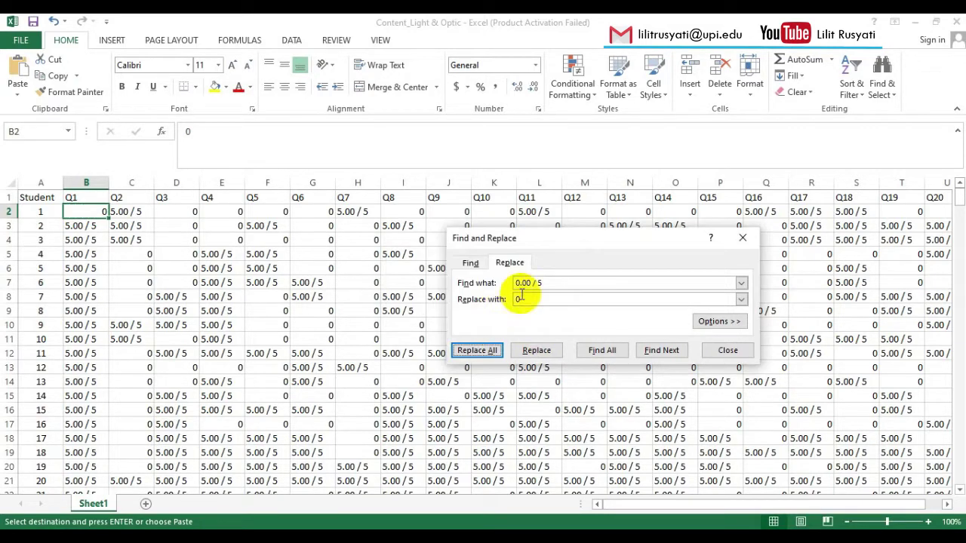
# Step: Replace every "5.00 / 5" score in the sheet with 1 and close Find and Replace
pyautogui.click(119, 210)
pyautogui.moveTo(189, 133); pyautogui.dragTo(230, 139)
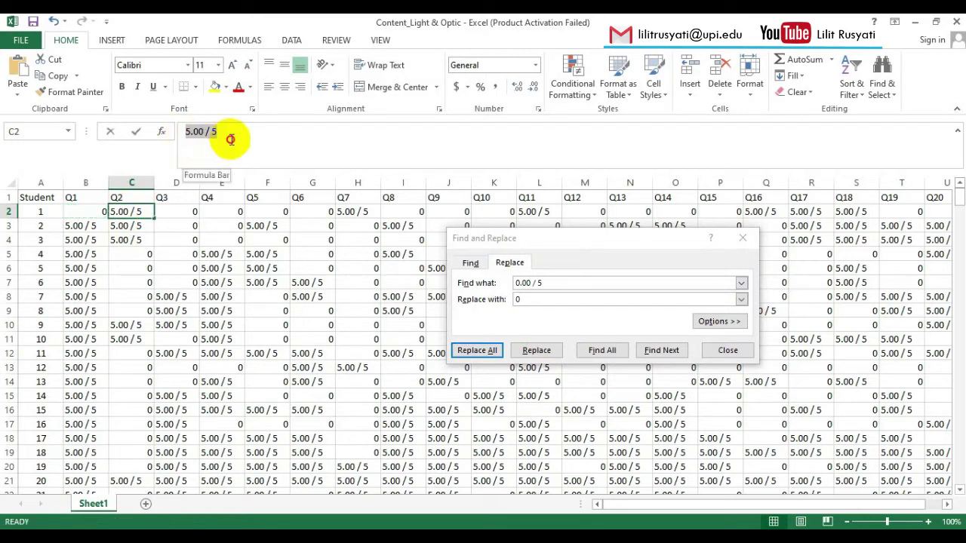
pyautogui.moveTo(516, 282); pyautogui.dragTo(502, 299)
pyautogui.click(525, 299)
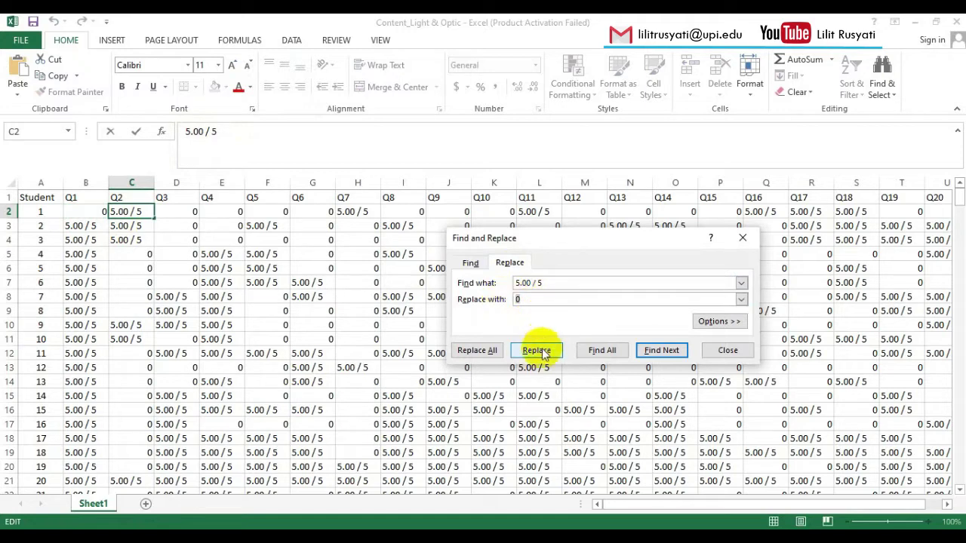
pyautogui.write('1')
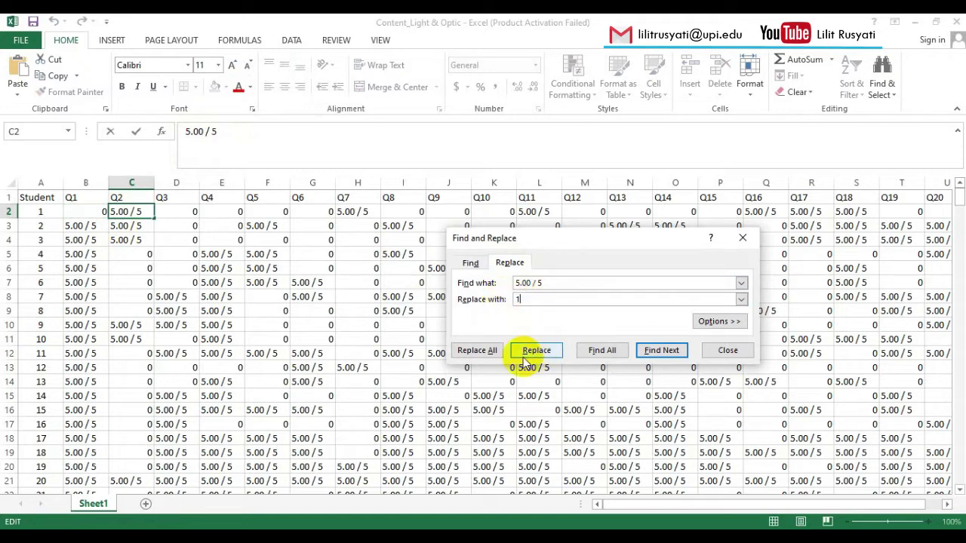
pyautogui.click(478, 351)
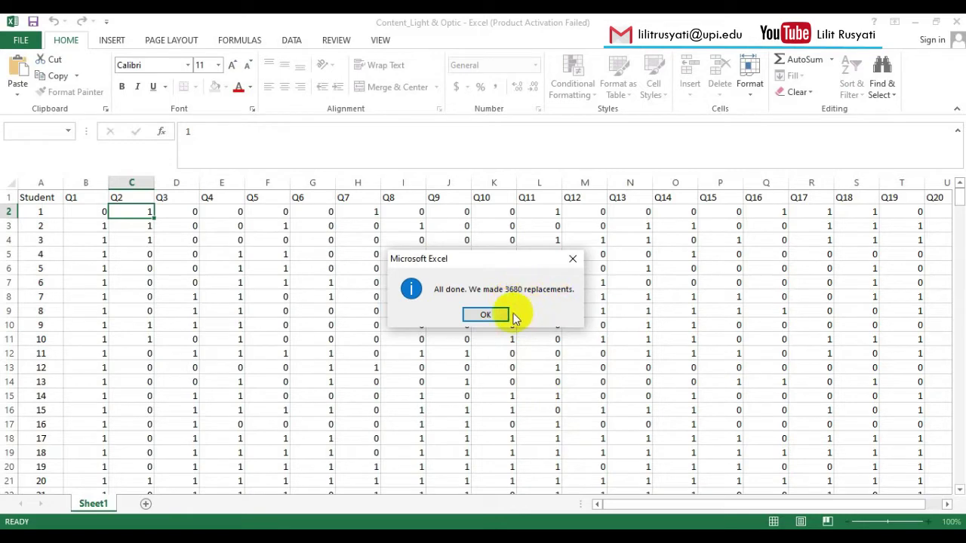
pyautogui.click(485, 315)
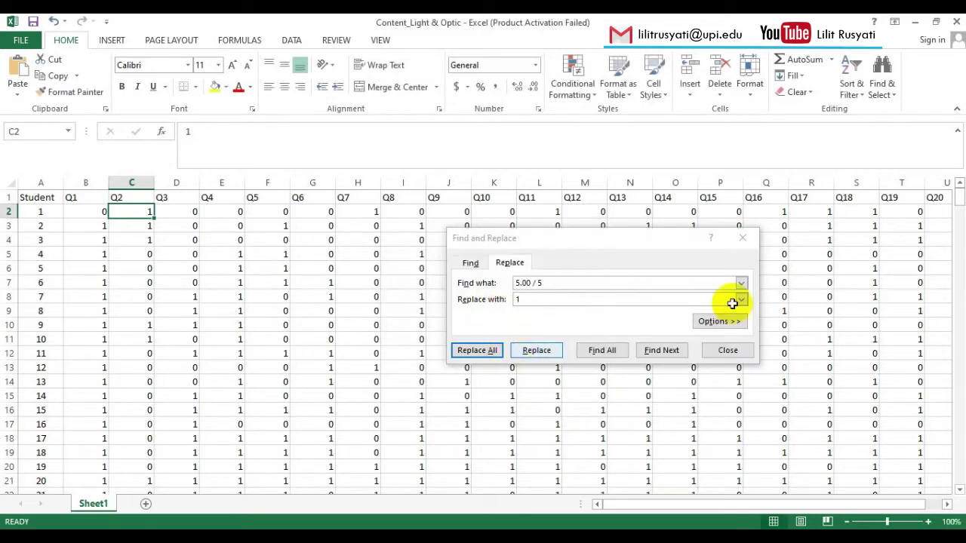
pyautogui.click(743, 237)
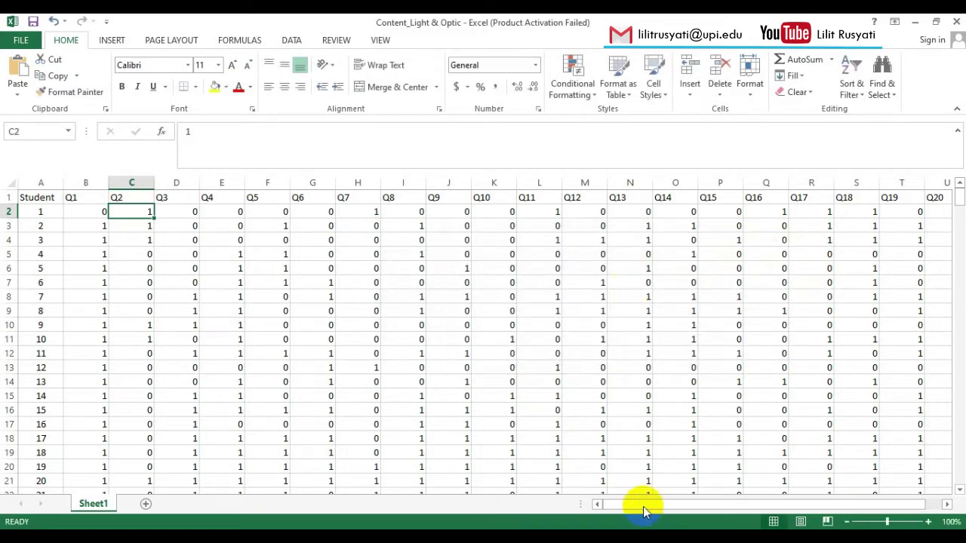